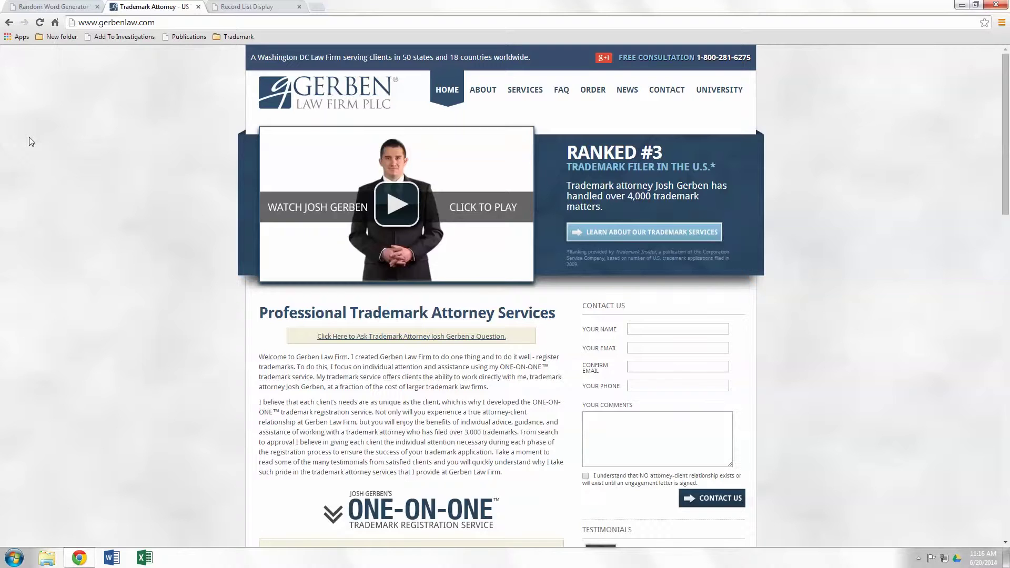
Step: Note the random word Mineralist, then open TESS Basic Word Mark Search limited to live marks
left_click(47, 7)
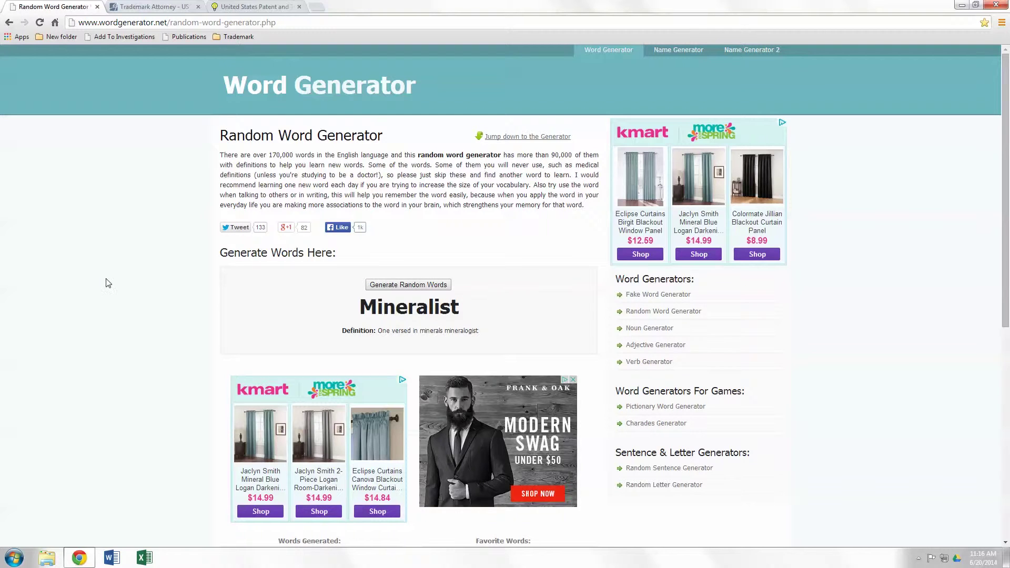
left_click(257, 4)
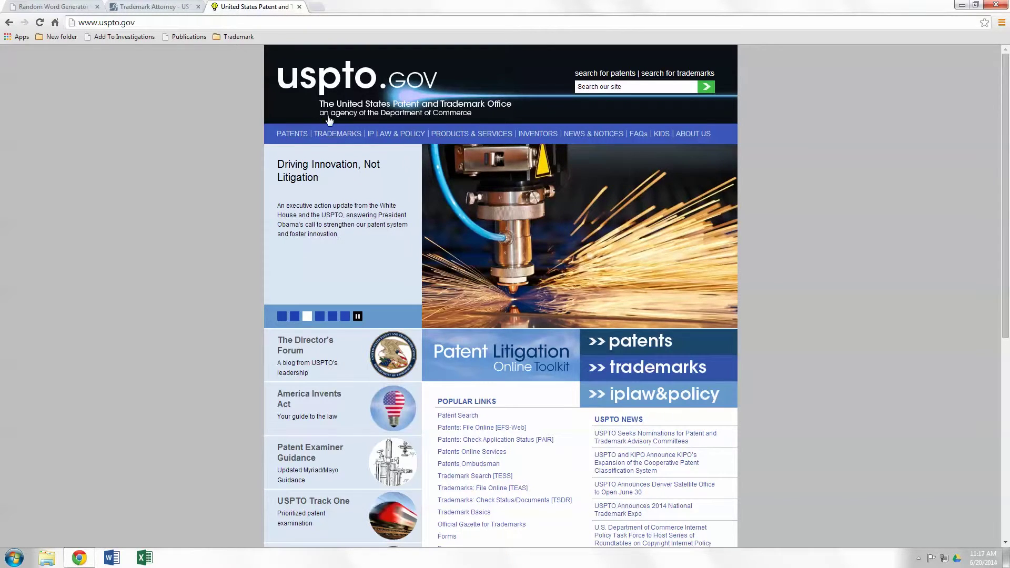
left_click(337, 133)
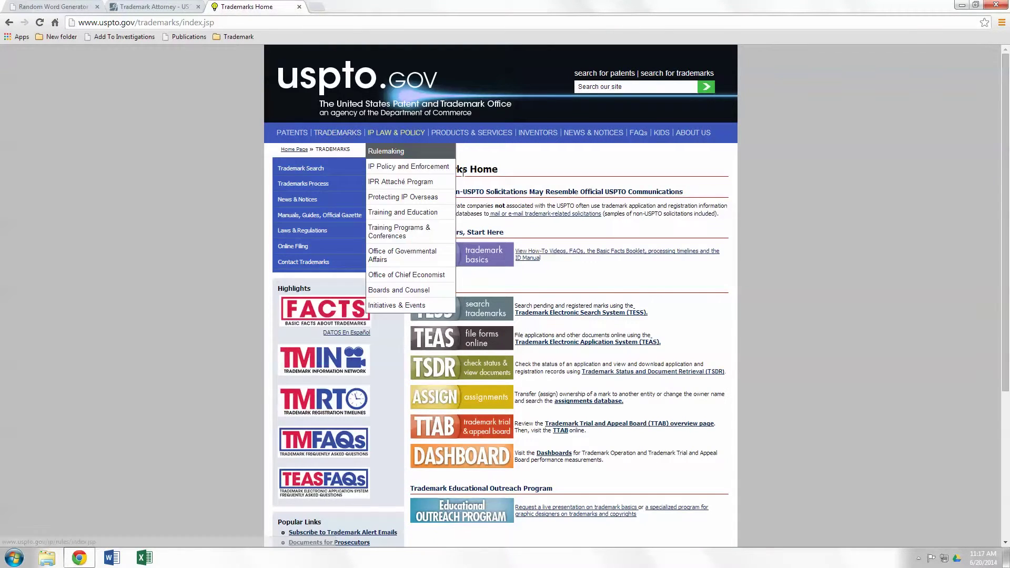
left_click(568, 313)
left_click(366, 291)
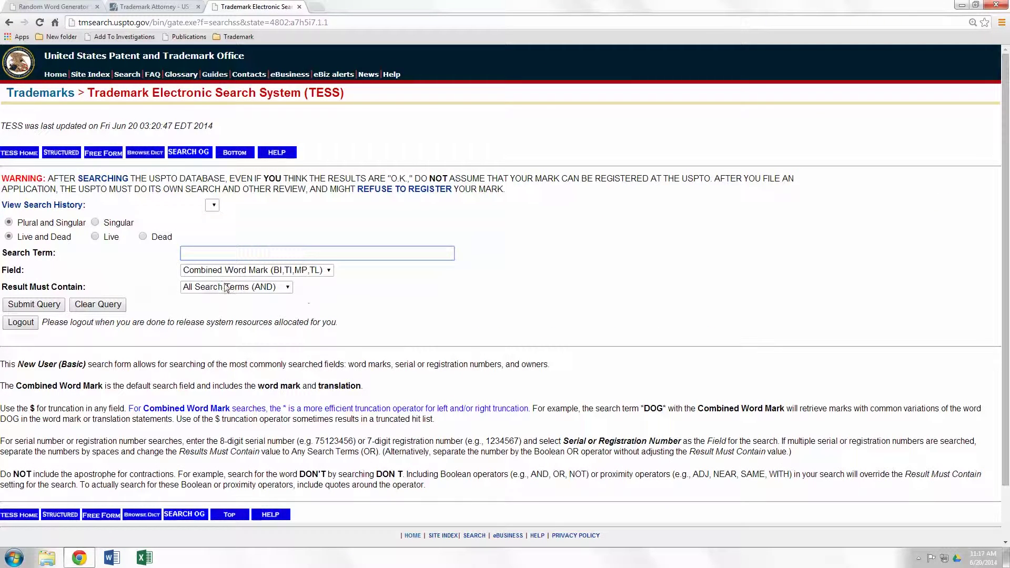
left_click(94, 237)
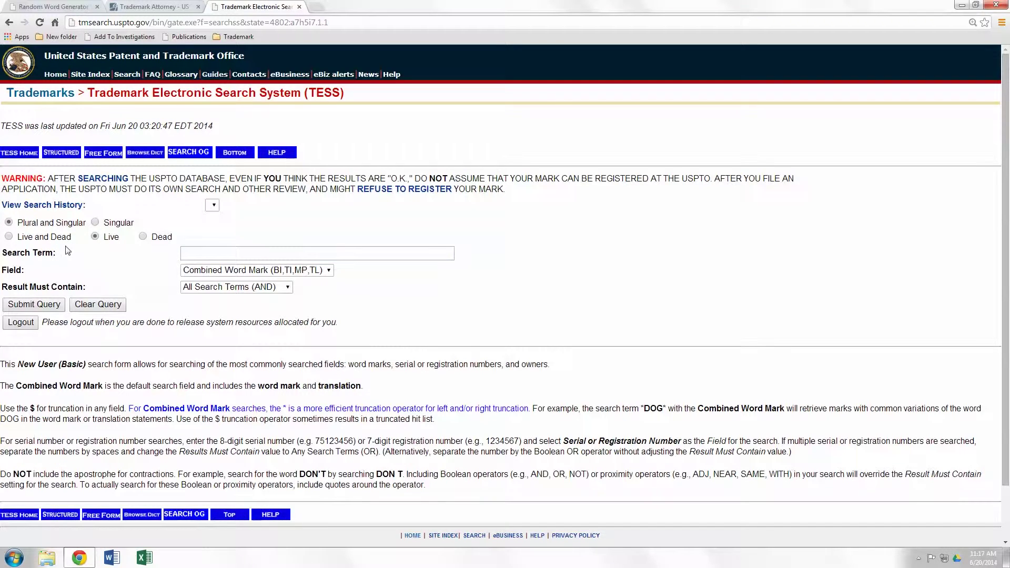
Step: Search live marks for 'mineralist', review the single MINERALIST IC 035 record, and go back
left_click(197, 257)
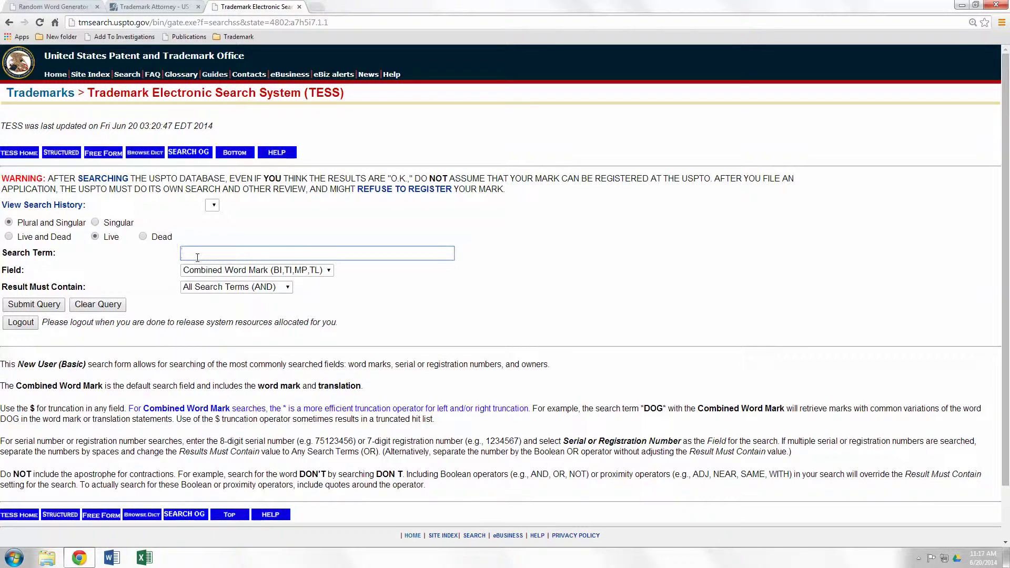
type("mineralist")
key("Return")
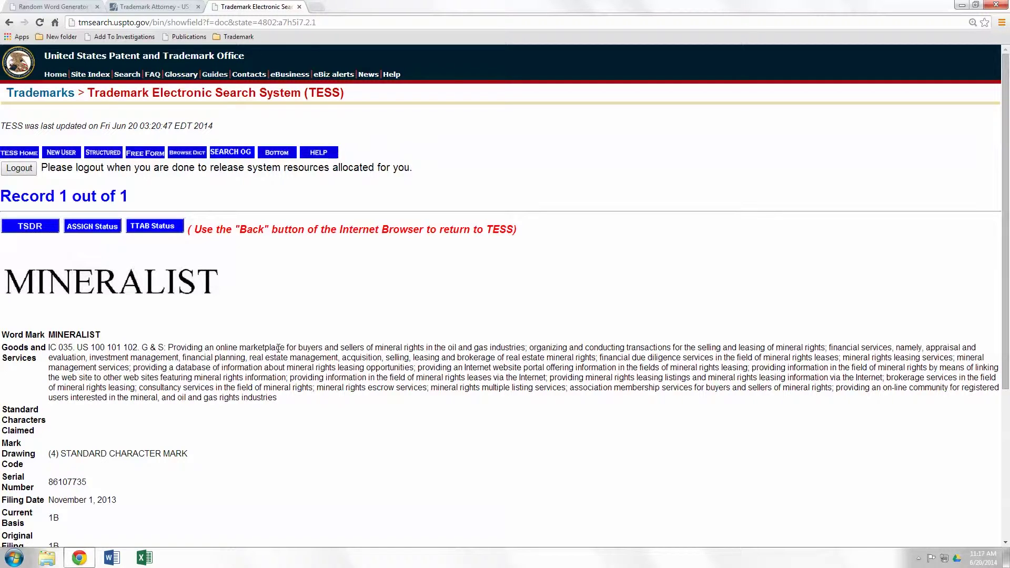
left_click(9, 23)
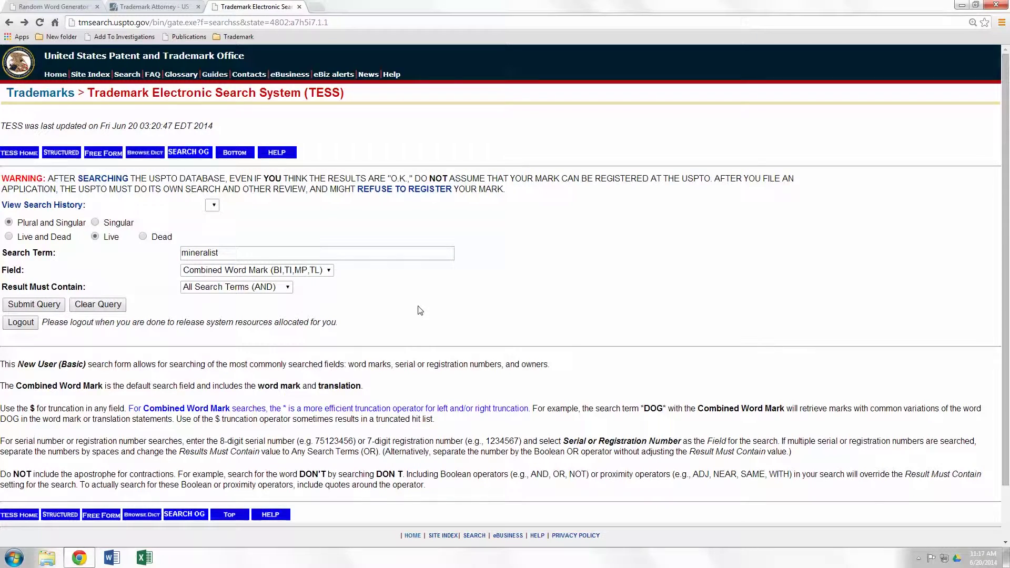
Step: Search live marks for the truncated term mineral$ (609 results), then switch to Free Form search
left_click(254, 253)
key("BackSpace")
key("BackSpace")
key("BackSpace")
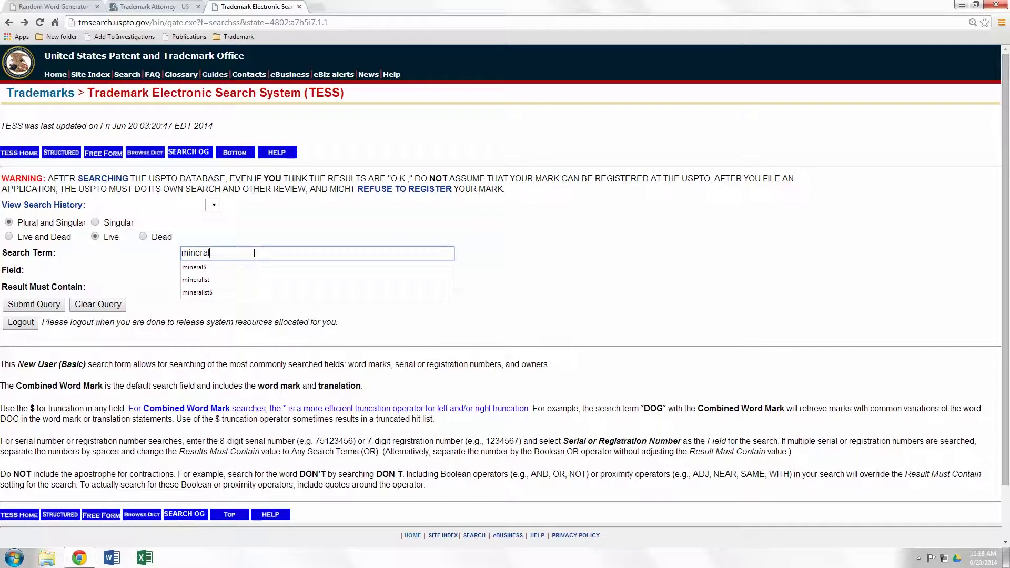
type("$")
double_click(190, 254)
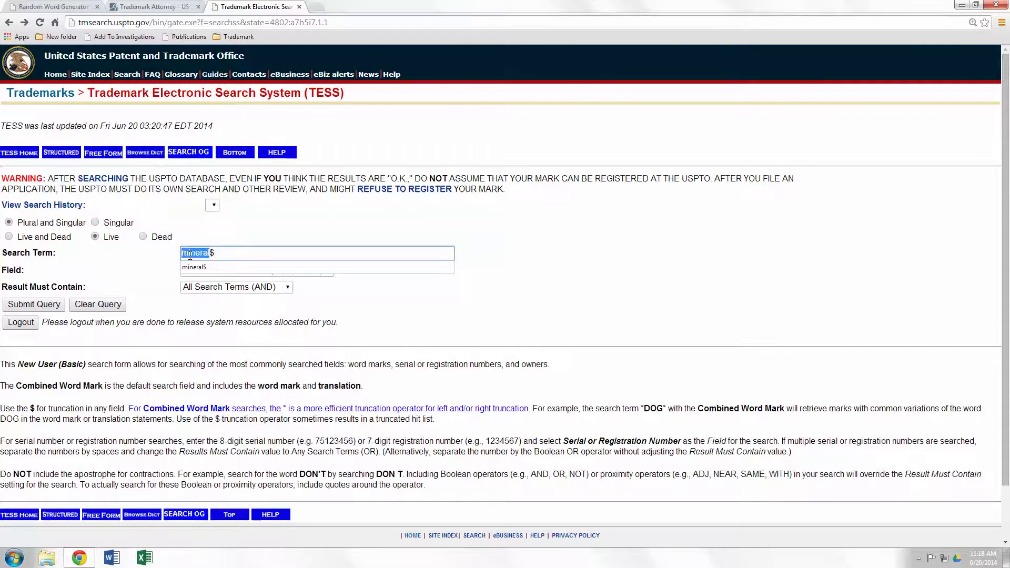
left_click(272, 242)
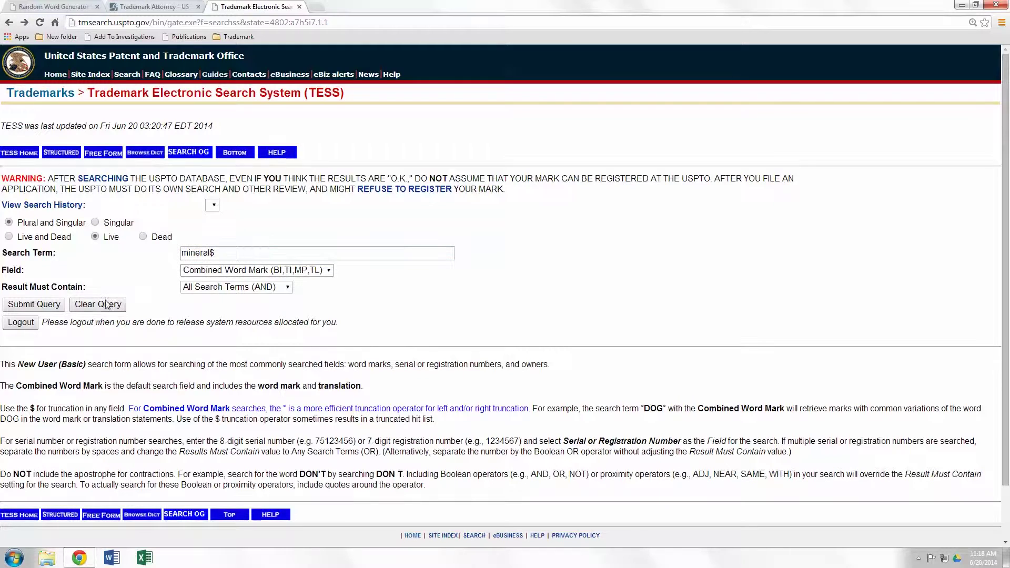
left_click(53, 305)
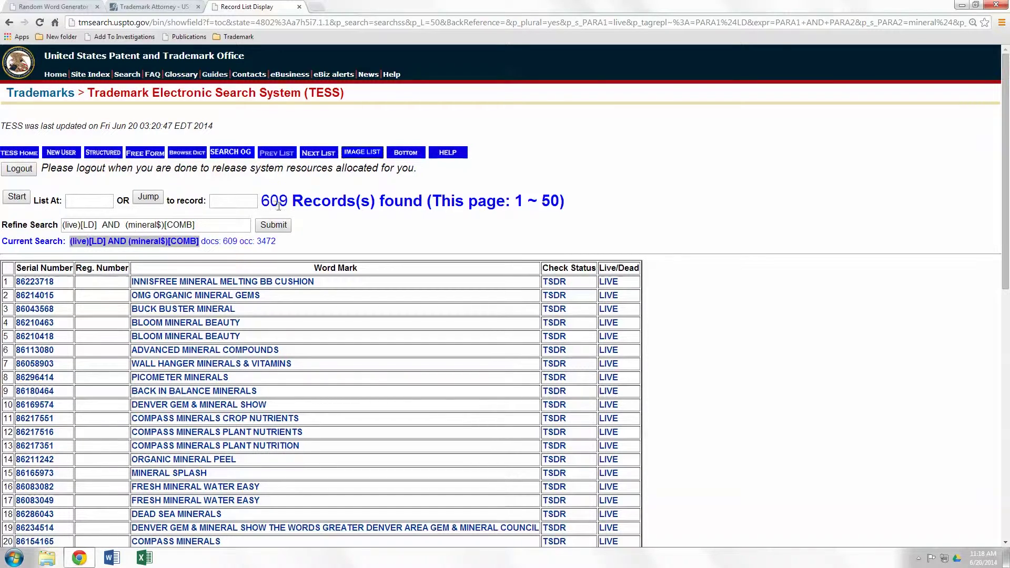
left_click(155, 154)
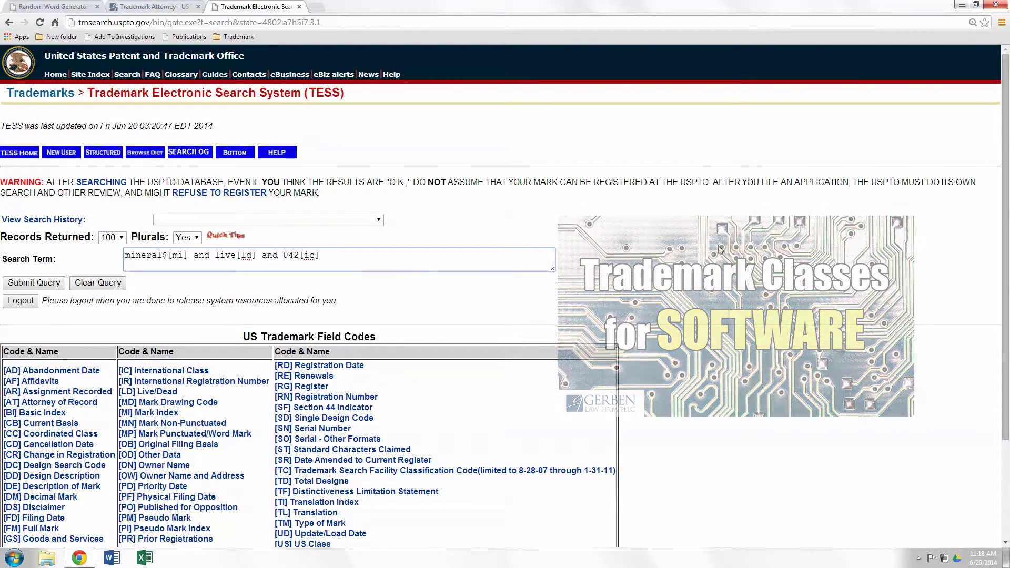
Step: Run the free-form query for live mineral$ marks in class 042, returning 15 records
double_click(142, 256)
left_click(163, 255)
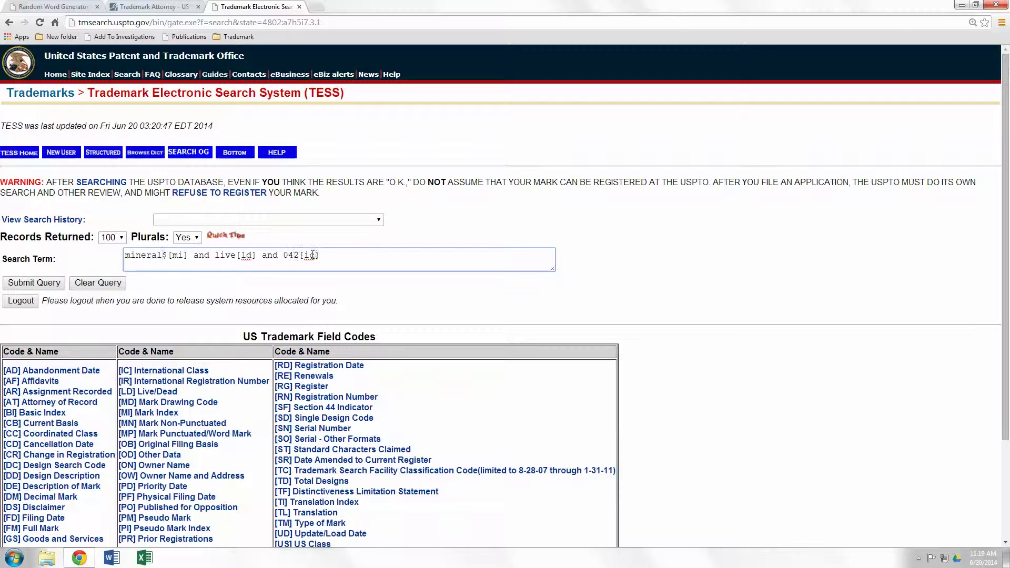
triple_click(287, 256)
left_click(35, 283)
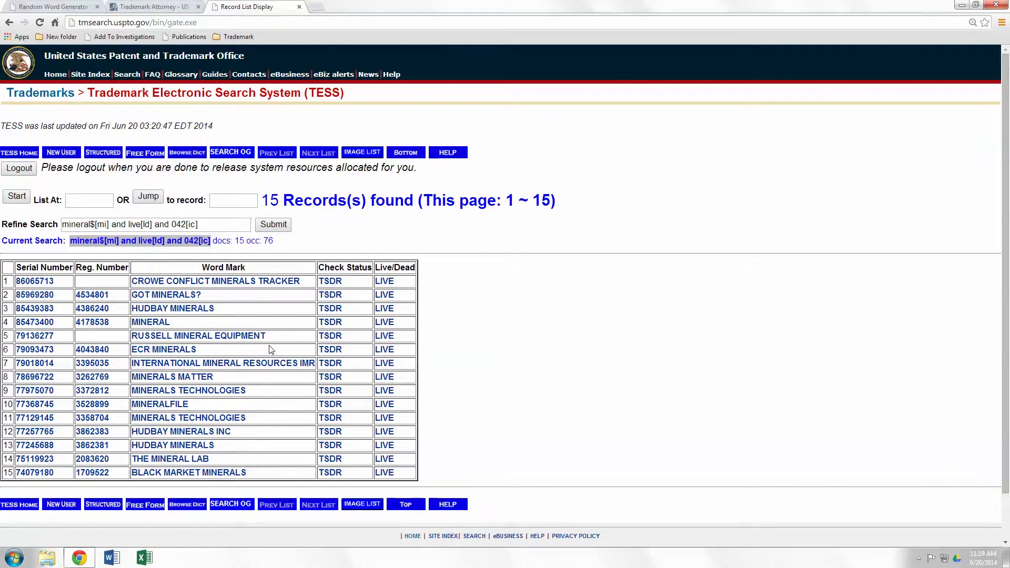
left_click(9, 22)
Step: Change the class to 009 and rerun the query, finding 9 live marks
double_click(292, 256)
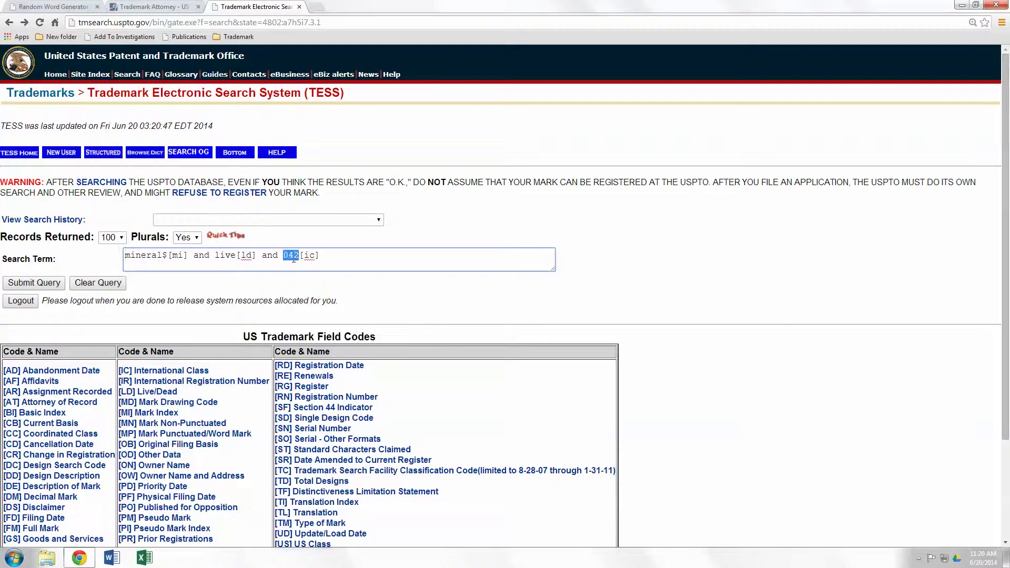
type("009")
left_click(53, 282)
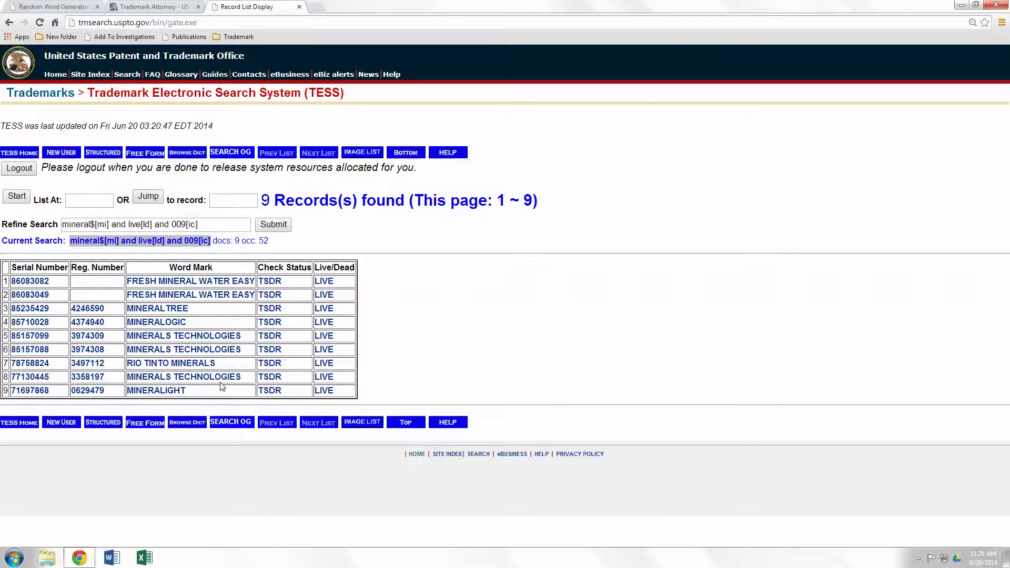
left_click(9, 22)
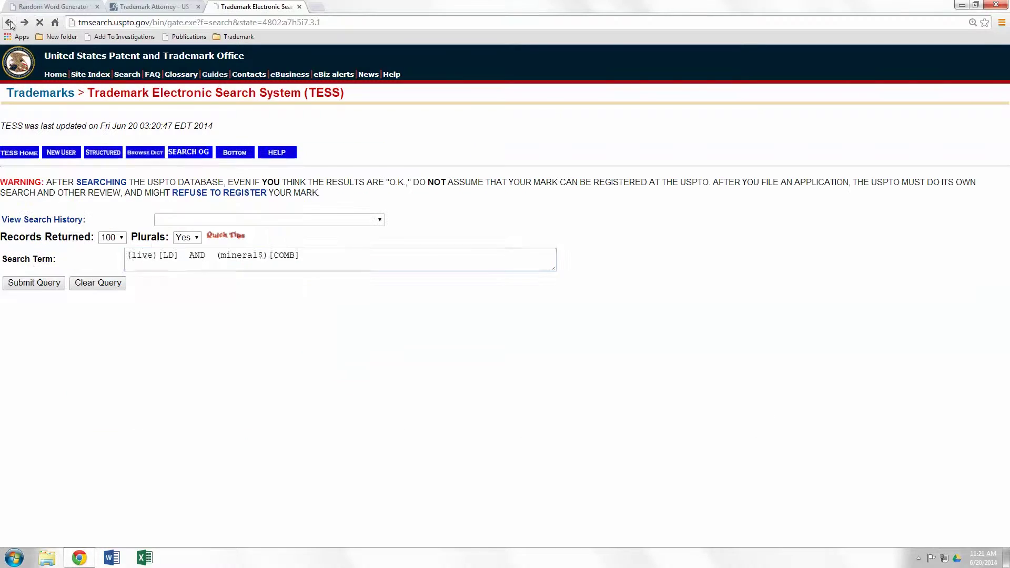
Step: Rewrite the query's search word to end in 'list' around the $ truncation and run it
left_click(162, 256)
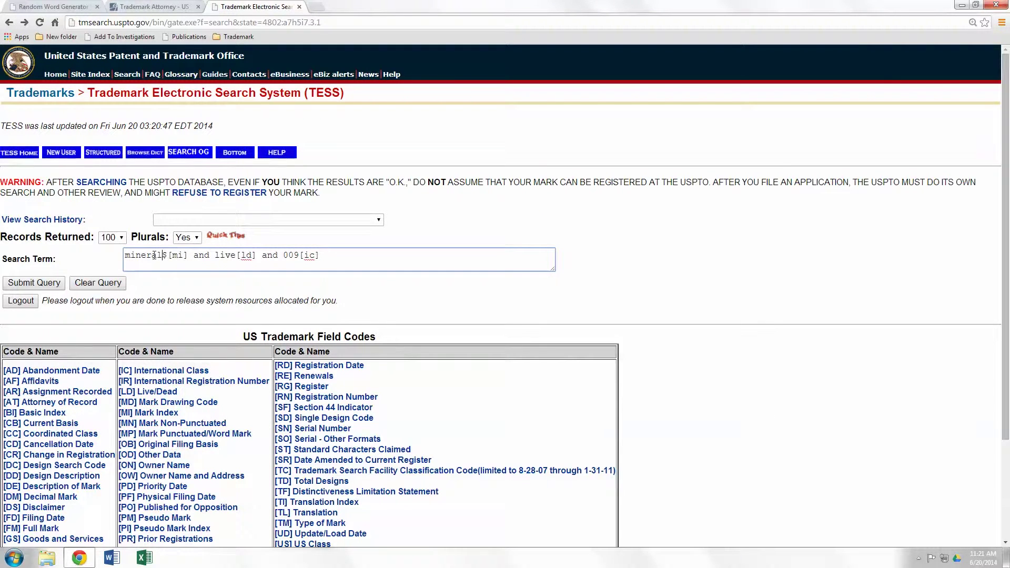
key("BackSpace")
key("BackSpace")
key("BackSpace")
key("BackSpace")
key("BackSpace")
key("BackSpace")
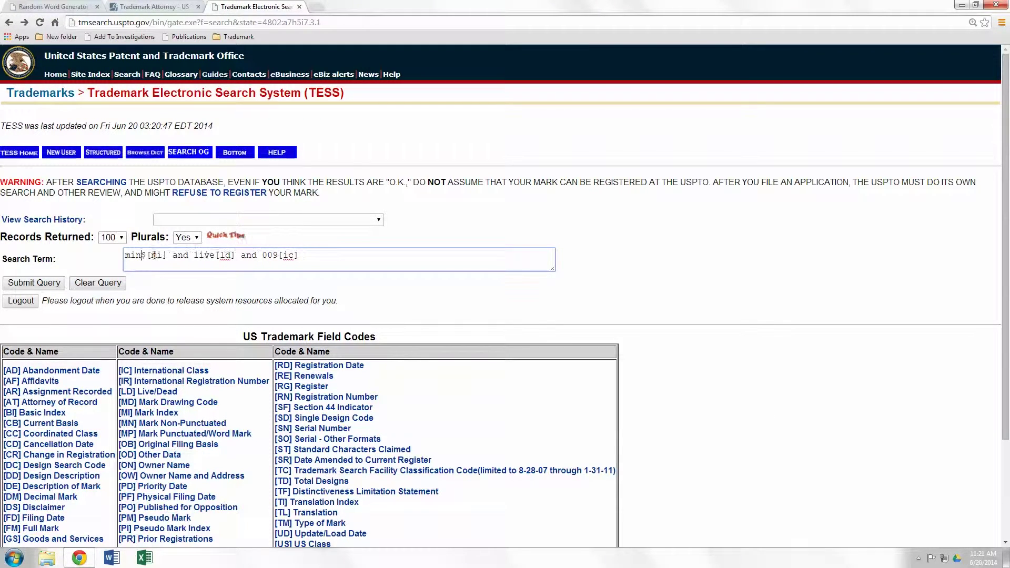
key("BackSpace")
key("Right")
type("list")
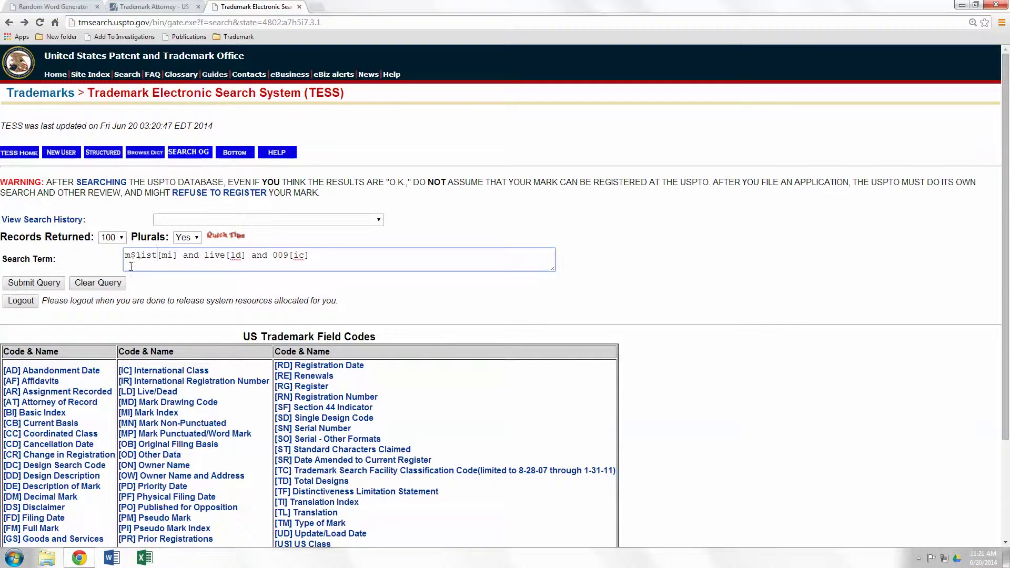
left_click(46, 284)
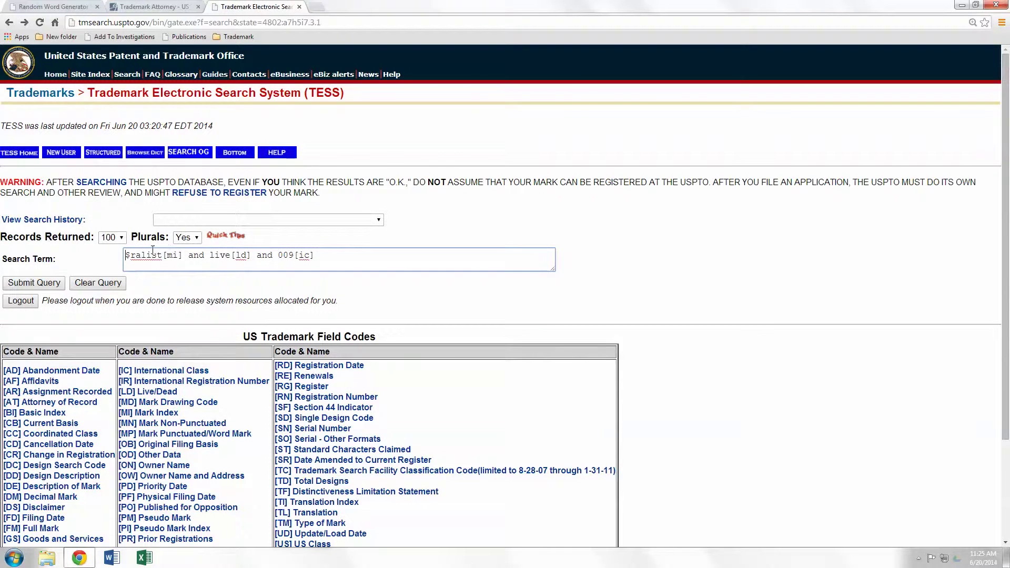
Step: Correct the class to 009 and rerun $ralist[mi] and live[ld] and 009[ic], finding 3 live marks
left_click(284, 255)
key("BackSpace")
left_click(35, 284)
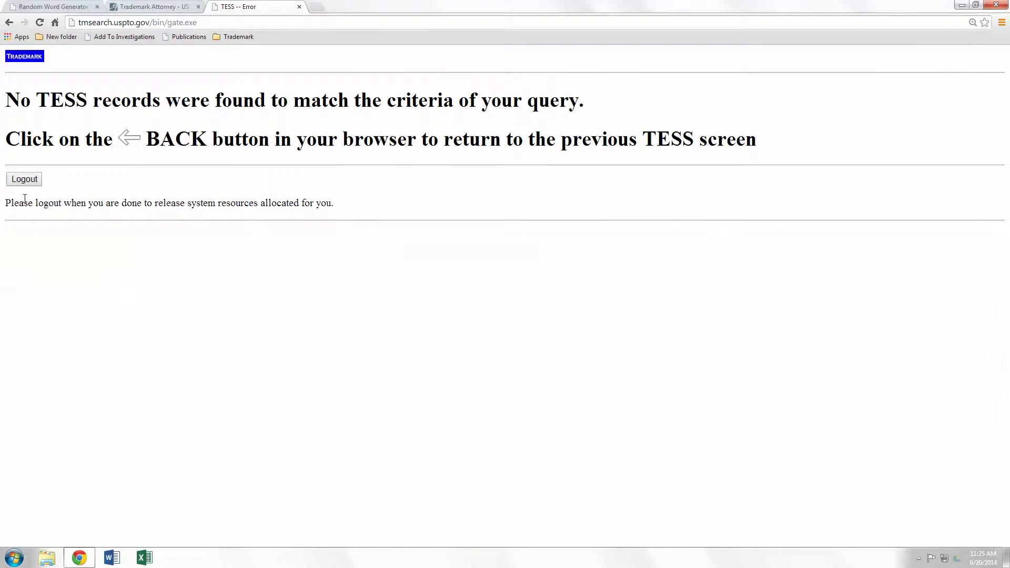
left_click(9, 22)
type("009[ic")
left_click(22, 282)
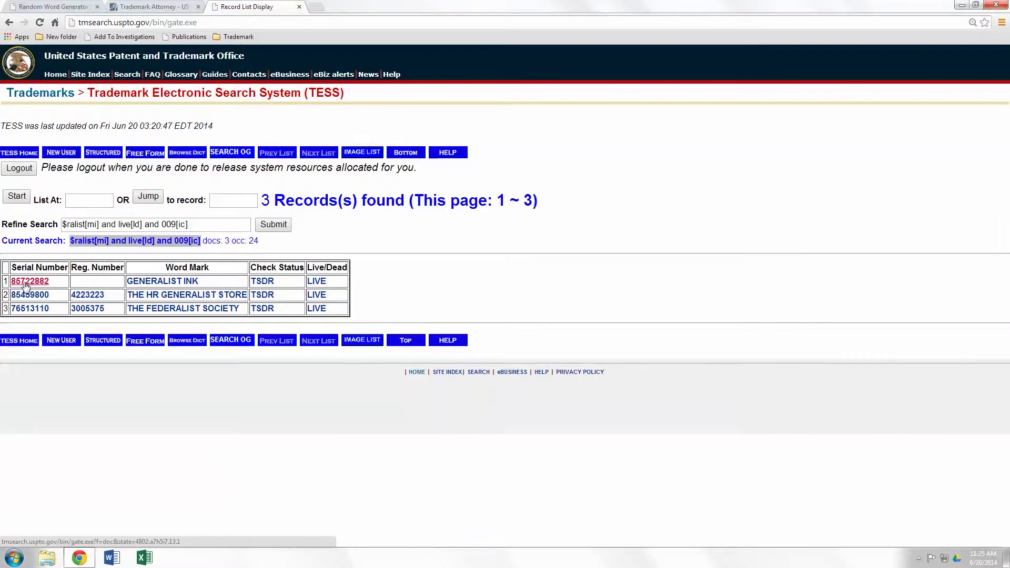
left_click(9, 22)
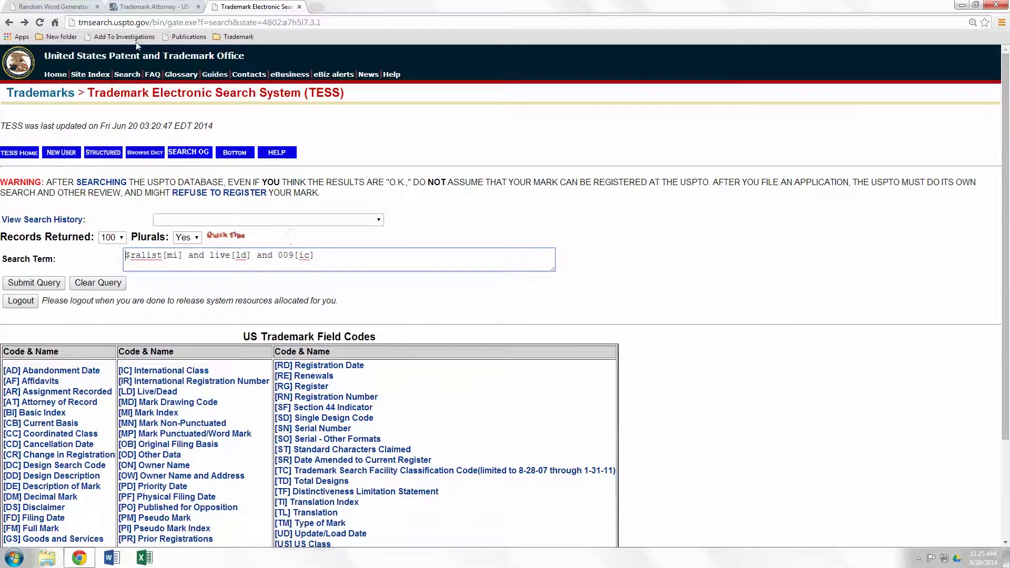
Step: Switch to the Trademark Attorney - US tab showing gerbenlaw.com
left_click(140, 6)
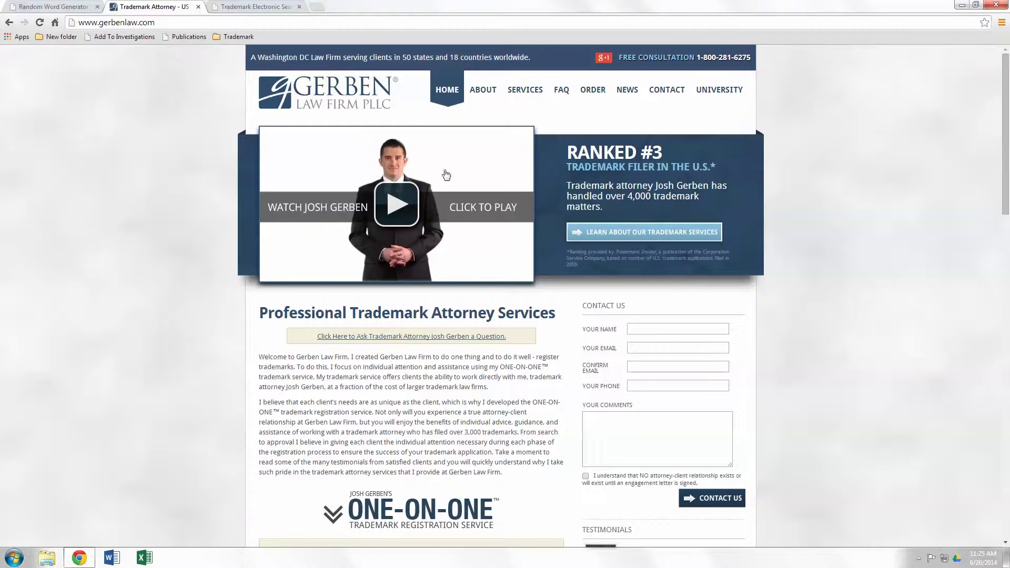